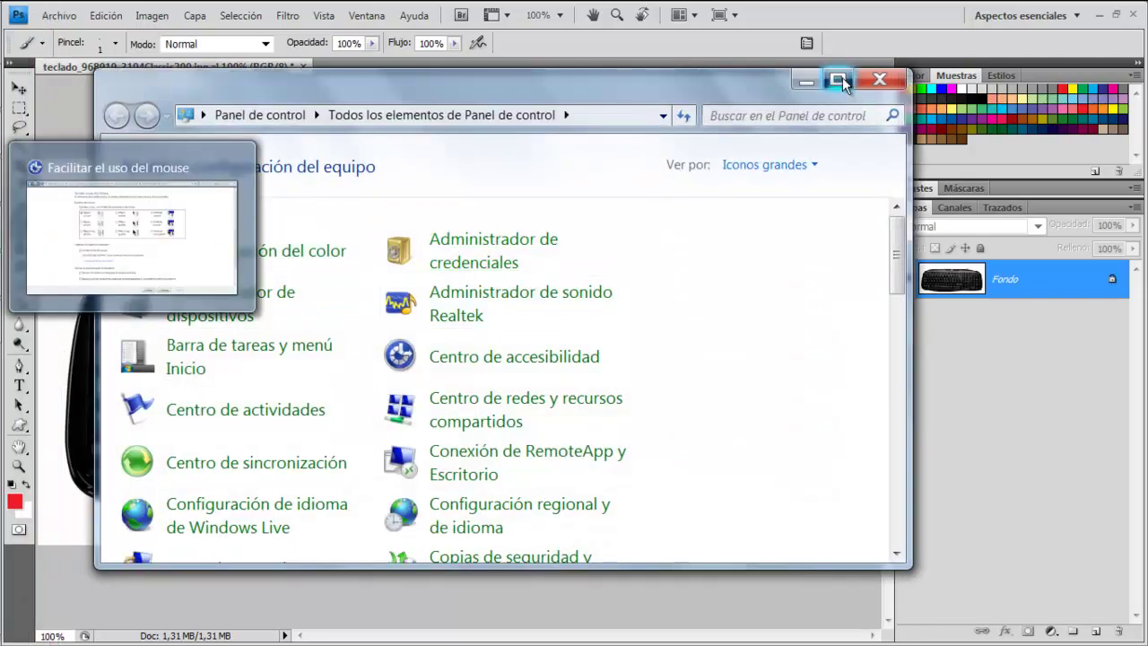
# Maximize the Panel de control window, switch its view to Categoría, and close the separate Facilitar el uso del mouse window
pyautogui.click(842, 79)
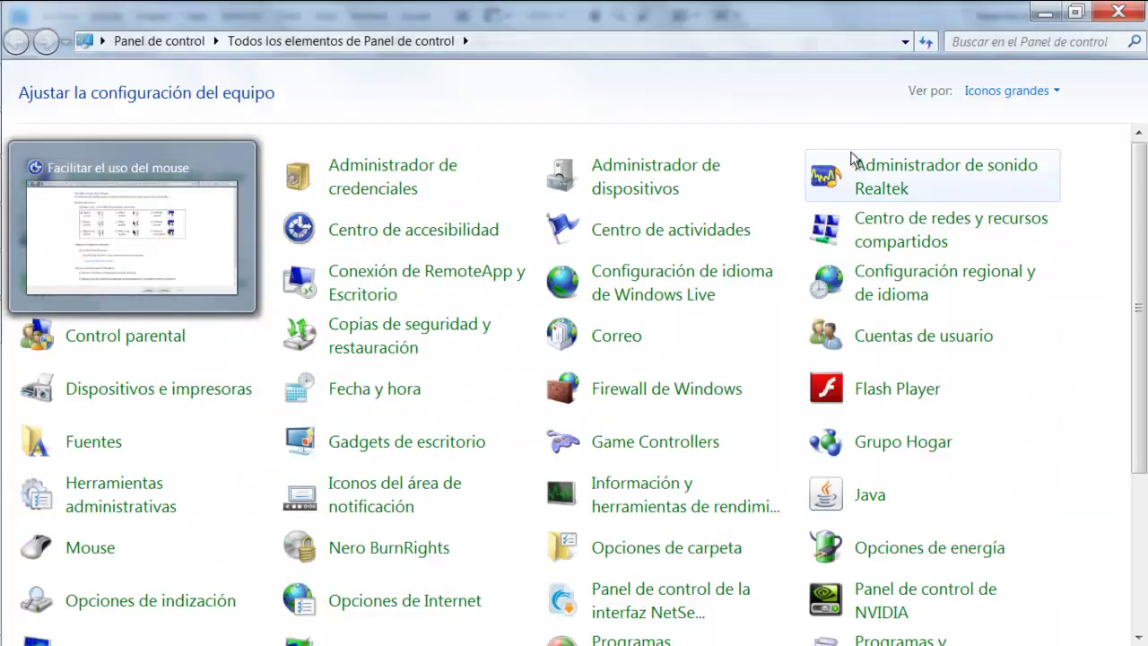
pyautogui.click(1005, 95)
pyautogui.click(1006, 122)
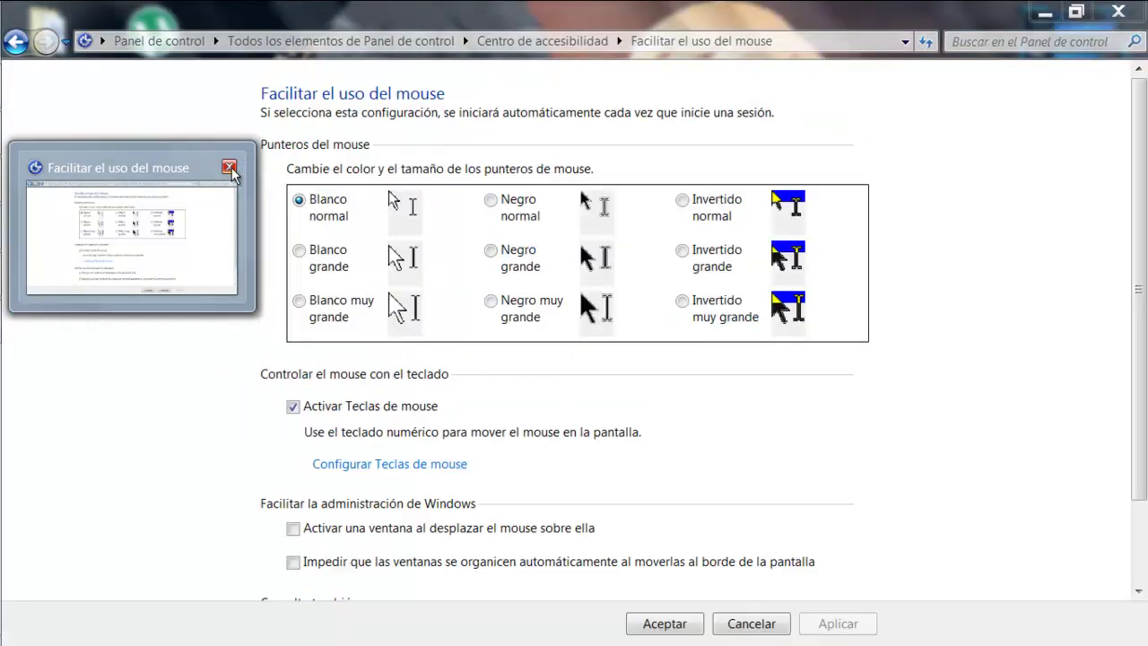
pyautogui.click(230, 168)
pyautogui.moveTo(20, 241)
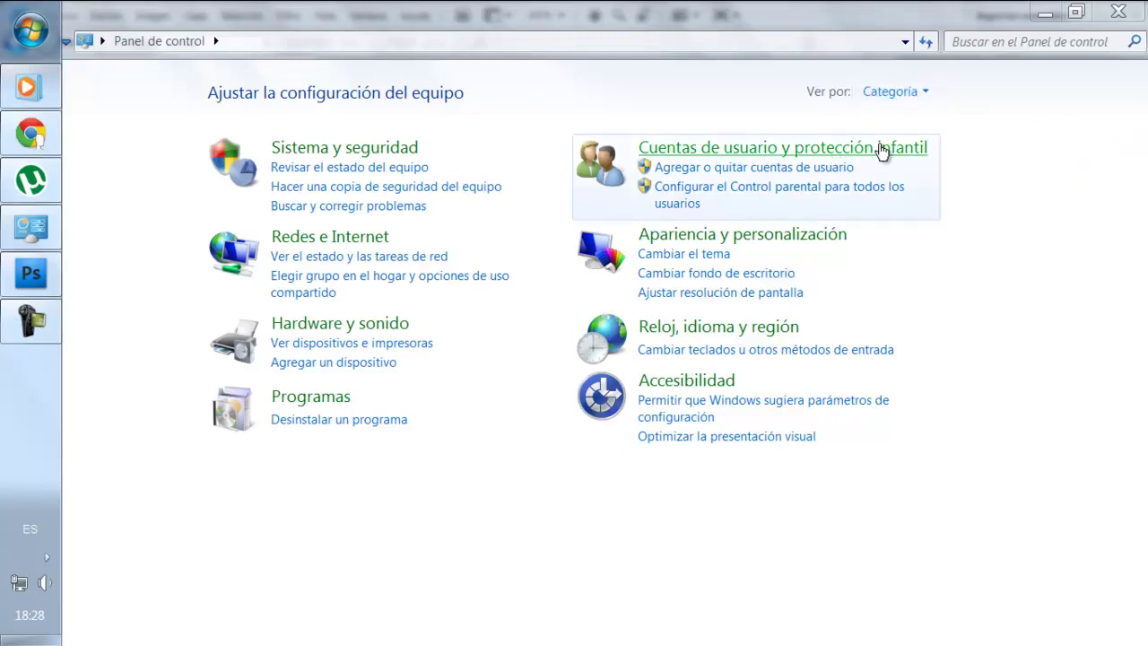
# Change the Panel de control view to Iconos grandes
pyautogui.click(915, 94)
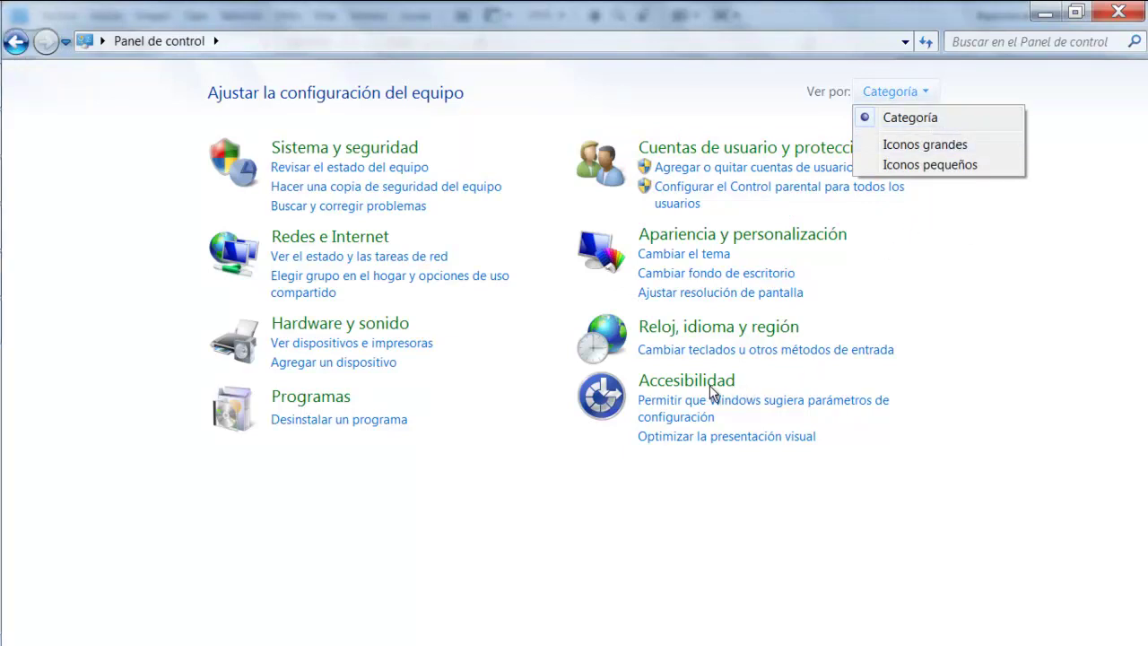
pyautogui.click(786, 482)
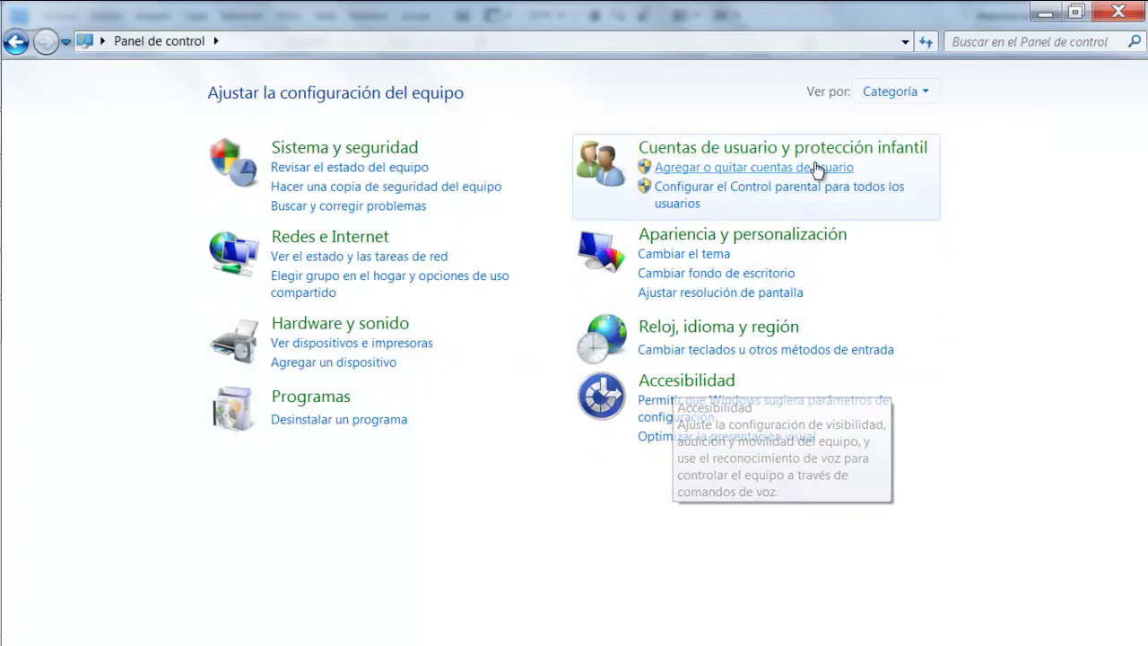
pyautogui.click(909, 100)
pyautogui.click(916, 149)
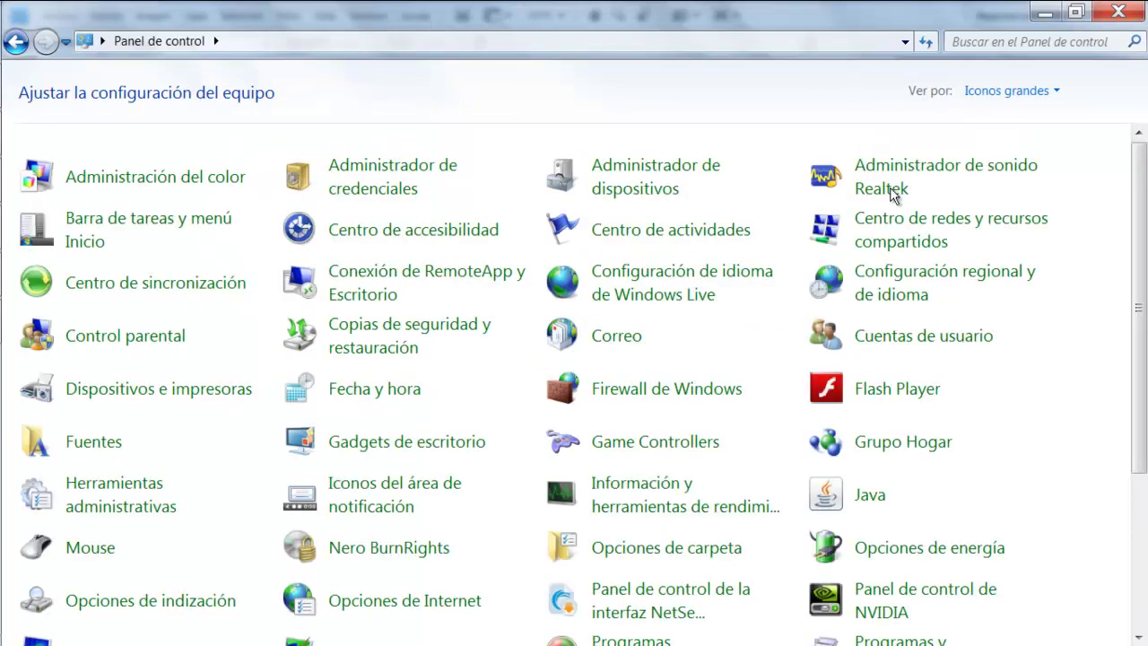
# Go to Centro de accesibilidad and open the Facilitar el uso del mouse settings
pyautogui.click(414, 242)
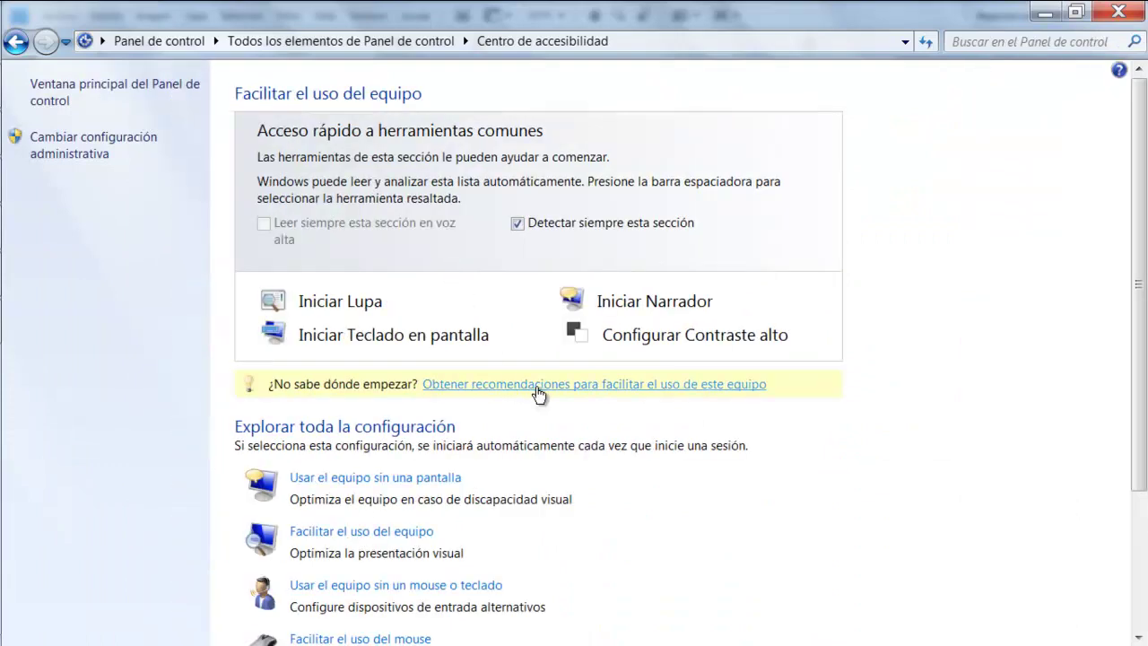
pyautogui.scroll(-2, 969, 447)
pyautogui.scroll(-3, 927, 403)
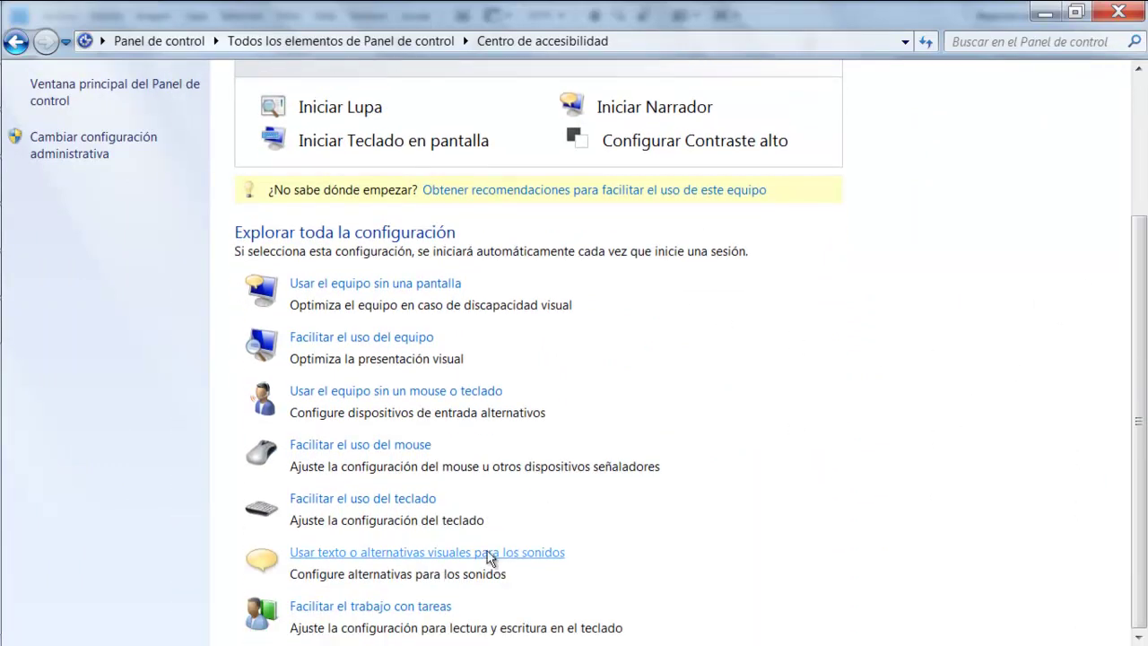
pyautogui.click(346, 445)
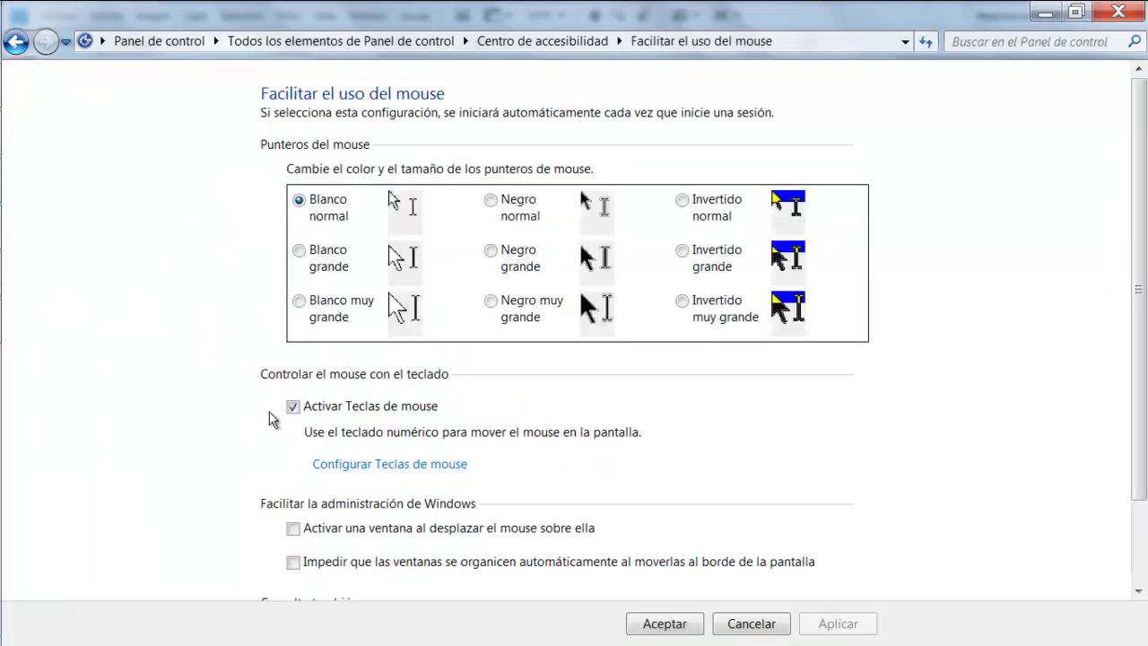
# Turn the Activar Teclas de mouse option off and back on
pyautogui.scroll(-1, 256, 399)
pyautogui.click(294, 381)
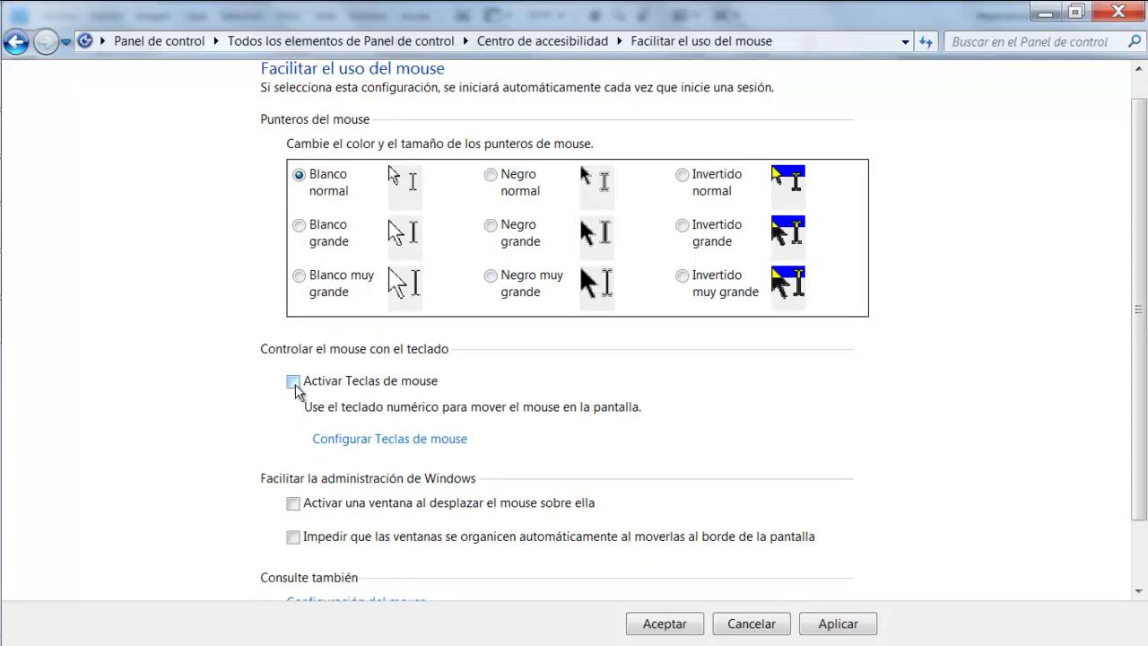
pyautogui.click(294, 382)
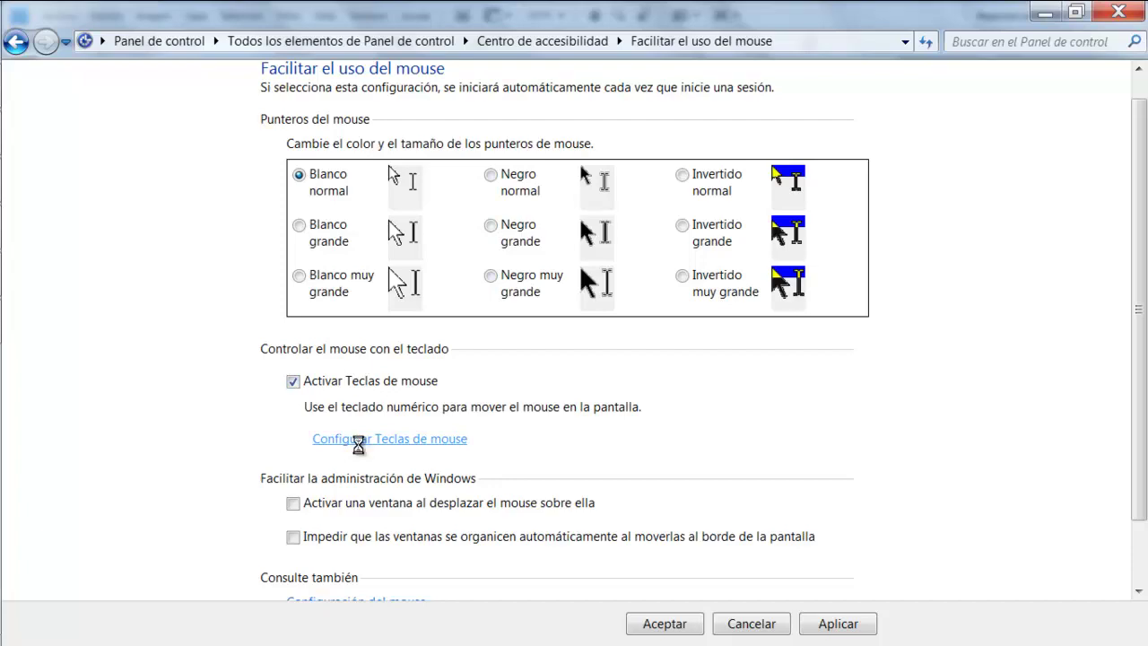
# In Configurar Teclas de mouse, set the pointer's Velocidad máxima to Alta, apply and accept the settings, and close Panel de control
pyautogui.click(360, 448)
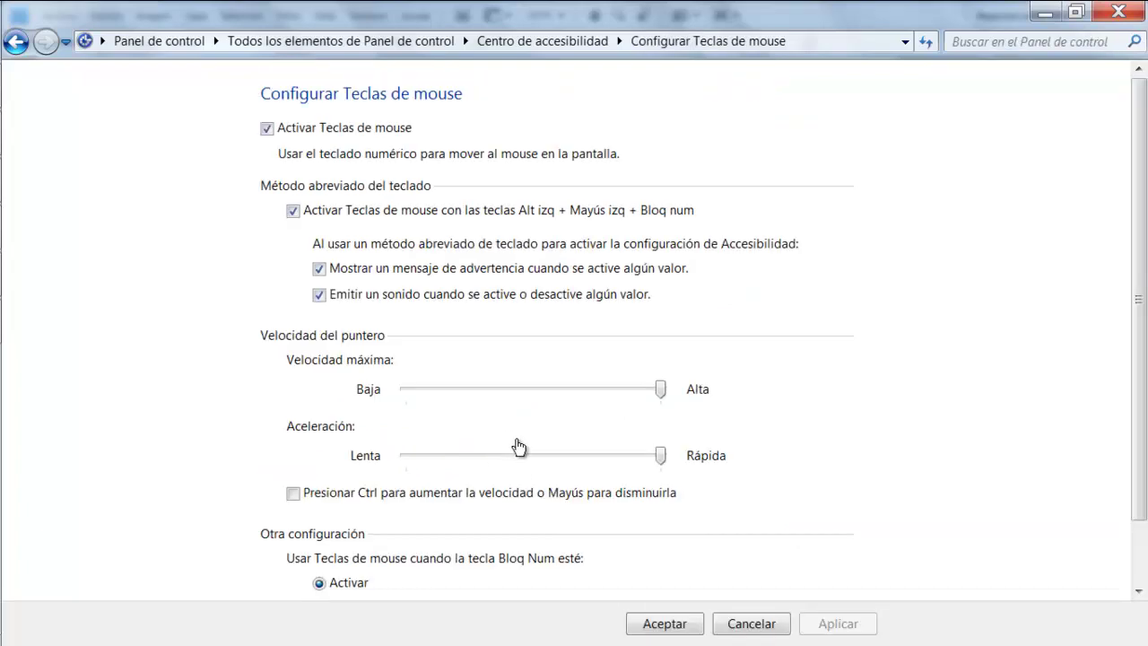
pyautogui.scroll(-2, 267, 428)
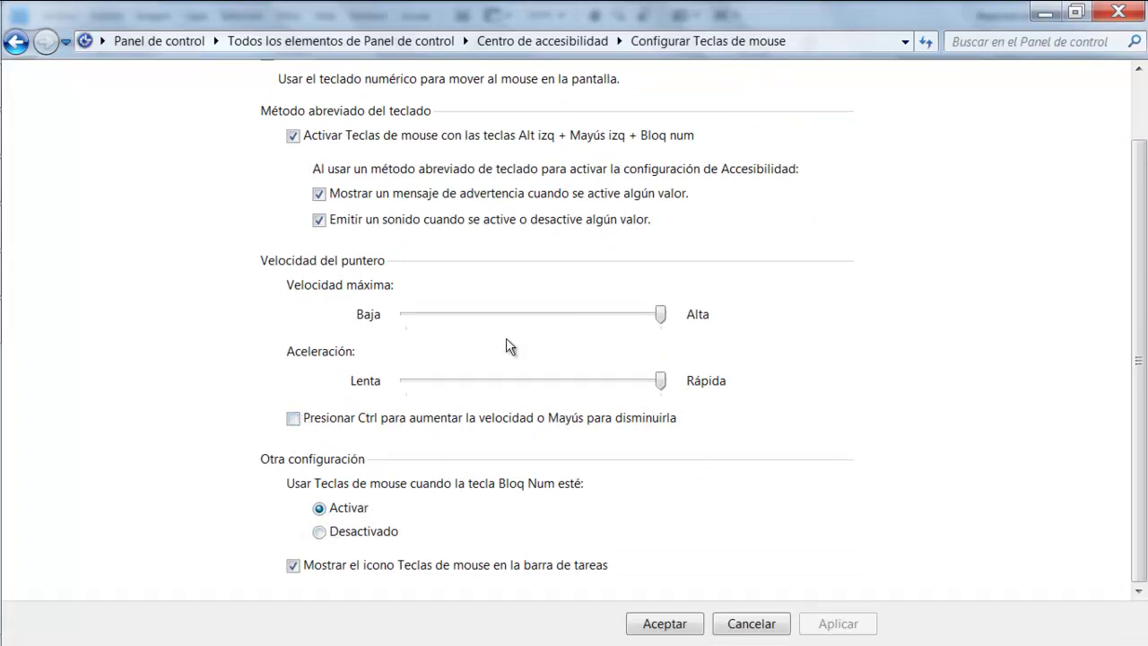
pyautogui.moveTo(666, 314); pyautogui.dragTo(722, 316)
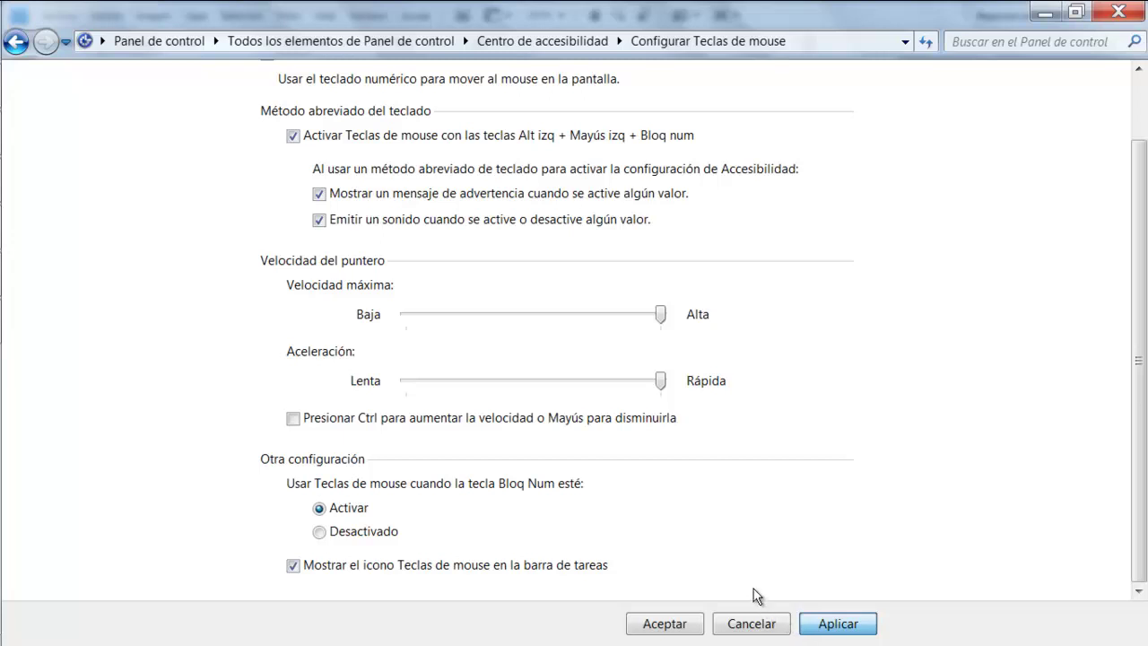
pyautogui.click(805, 616)
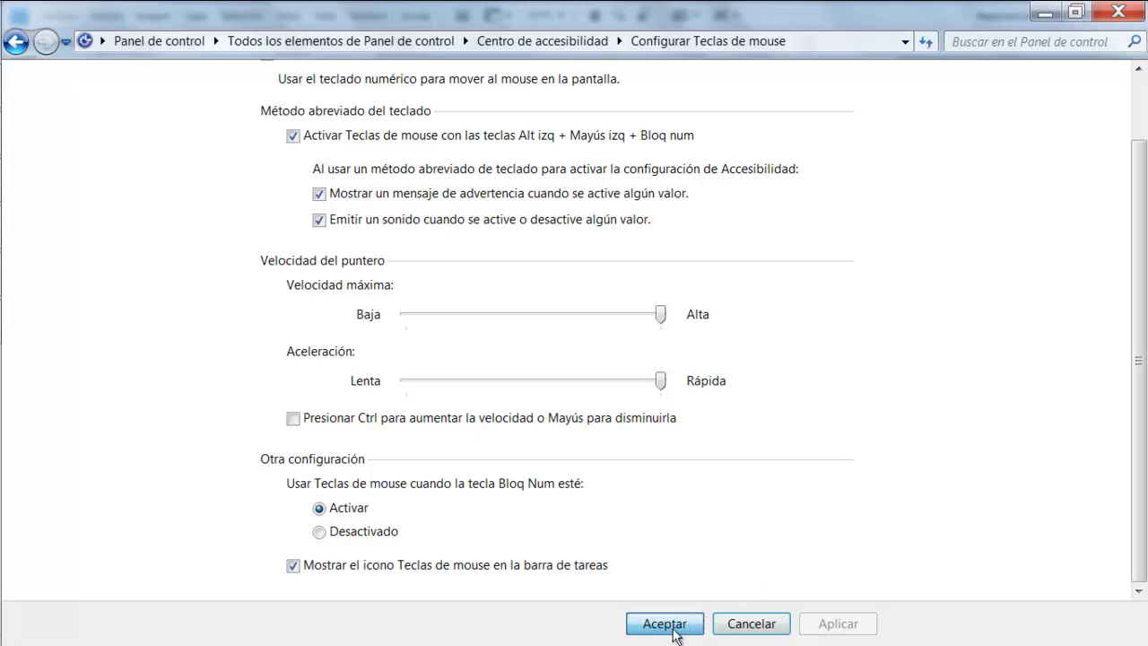
pyautogui.moveTo(2, 422)
pyautogui.press('Return')
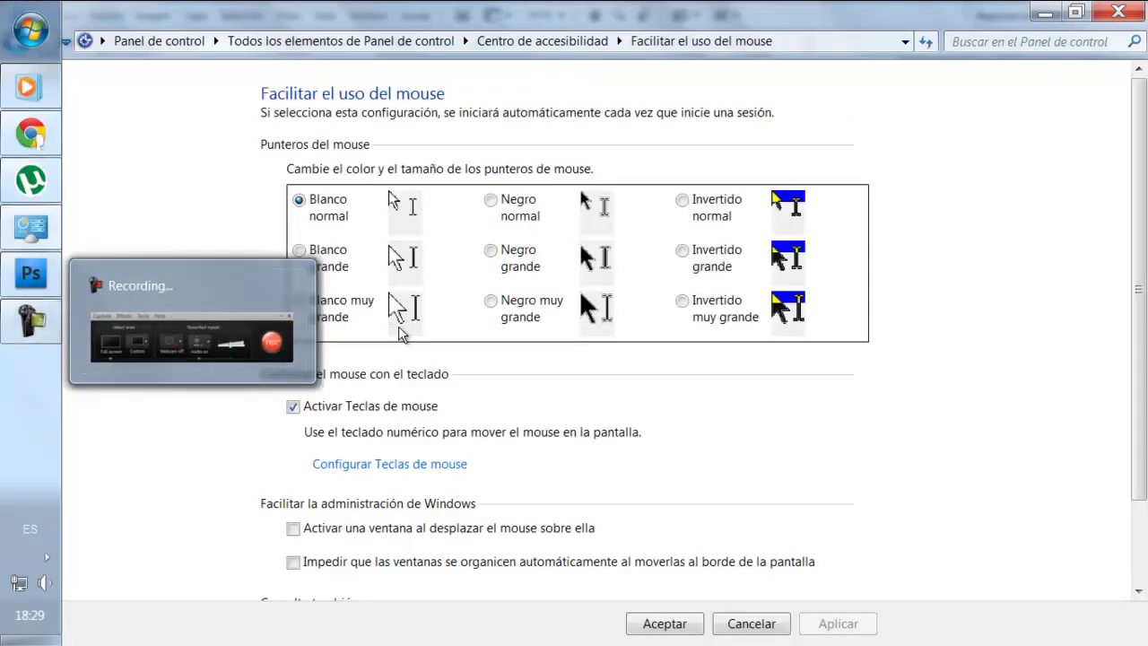
pyautogui.click(1118, 11)
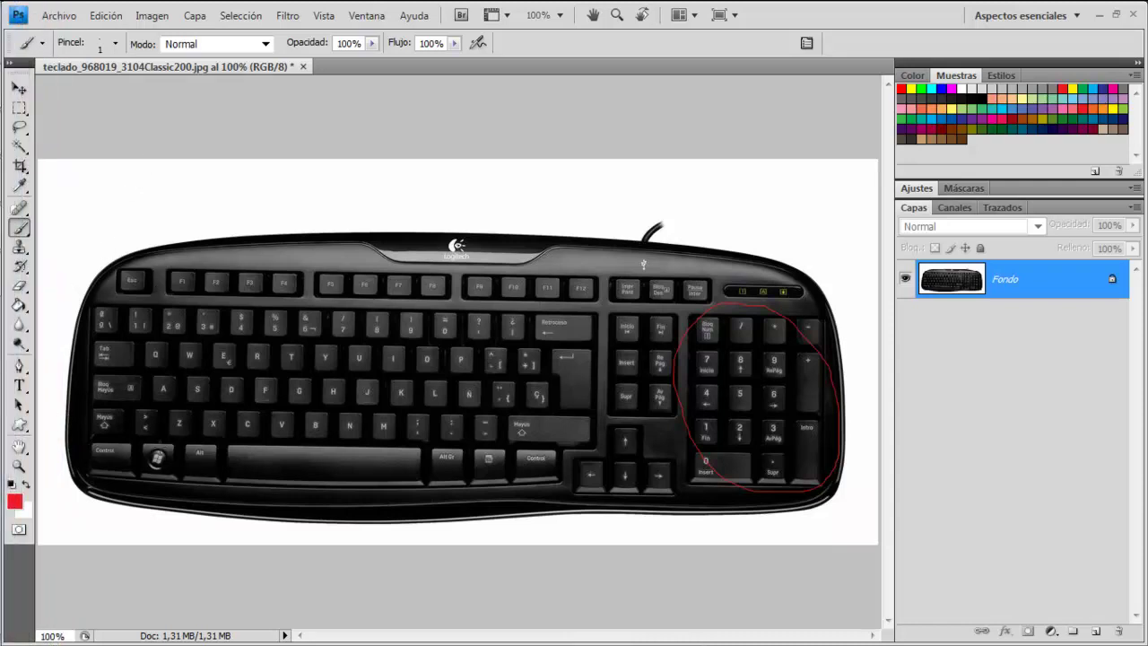
# Circle the Alt, left Mayús and Bloq Num keys in red on the keyboard picture with the brush
pyautogui.moveTo(182, 445)
pyautogui.mouseDown()
pyautogui.moveTo(213, 487)
pyautogui.moveTo(235, 460)
pyautogui.moveTo(187, 446)
pyautogui.mouseUp()
pyautogui.moveTo(79, 404)
pyautogui.mouseDown()
pyautogui.moveTo(90, 427)
pyautogui.moveTo(136, 434)
pyautogui.mouseUp()
pyautogui.moveTo(89, 400); pyautogui.dragTo(72, 409)
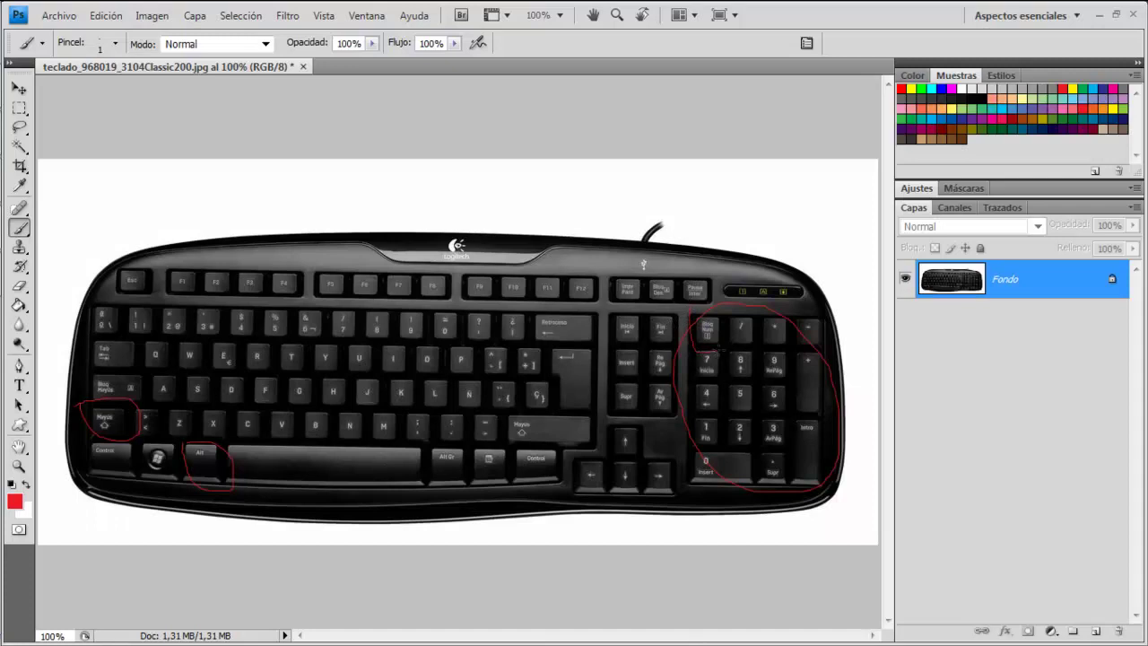
pyautogui.moveTo(720, 349); pyautogui.dragTo(720, 317)
# Minimize Photoshop to show the desktop, invoke the Teclas de mouse shortcut, and agree to activate Teclas de mouse
pyautogui.click(1099, 15)
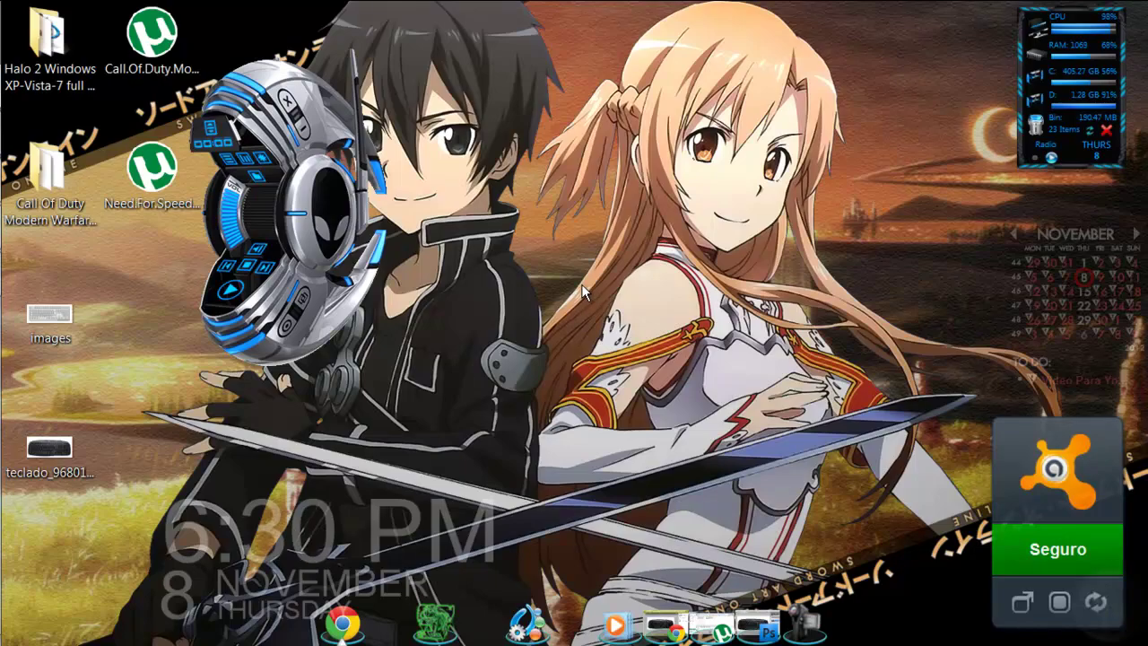
pyautogui.click(30, 225)
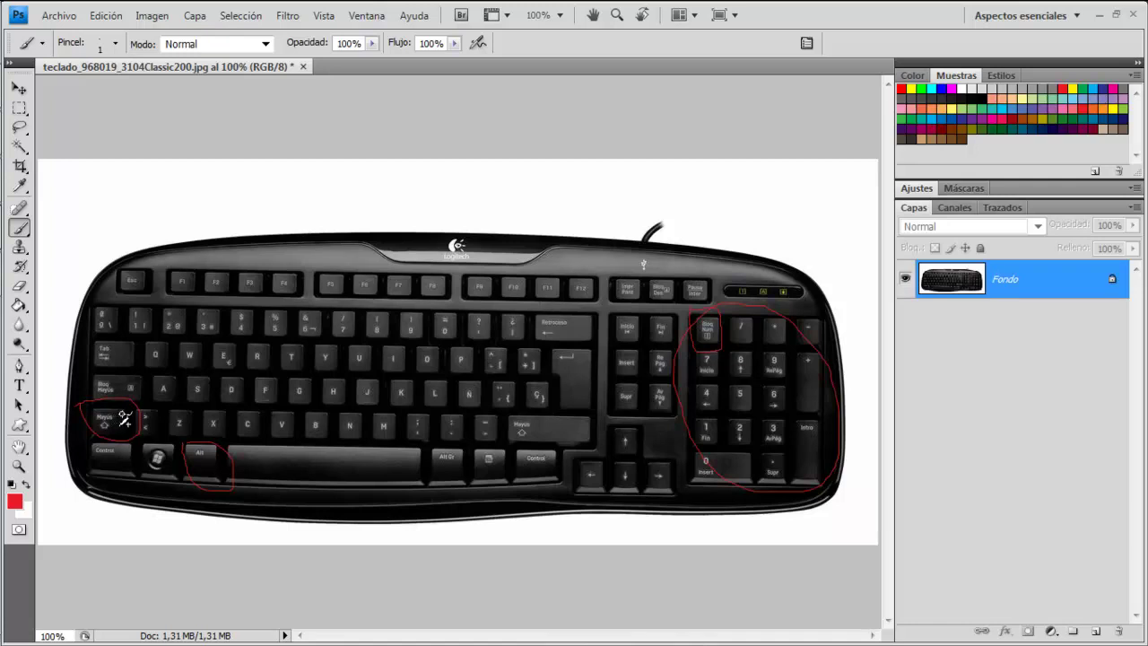
pyautogui.click(1099, 15)
pyautogui.press('alt+shift+Num_Lock')
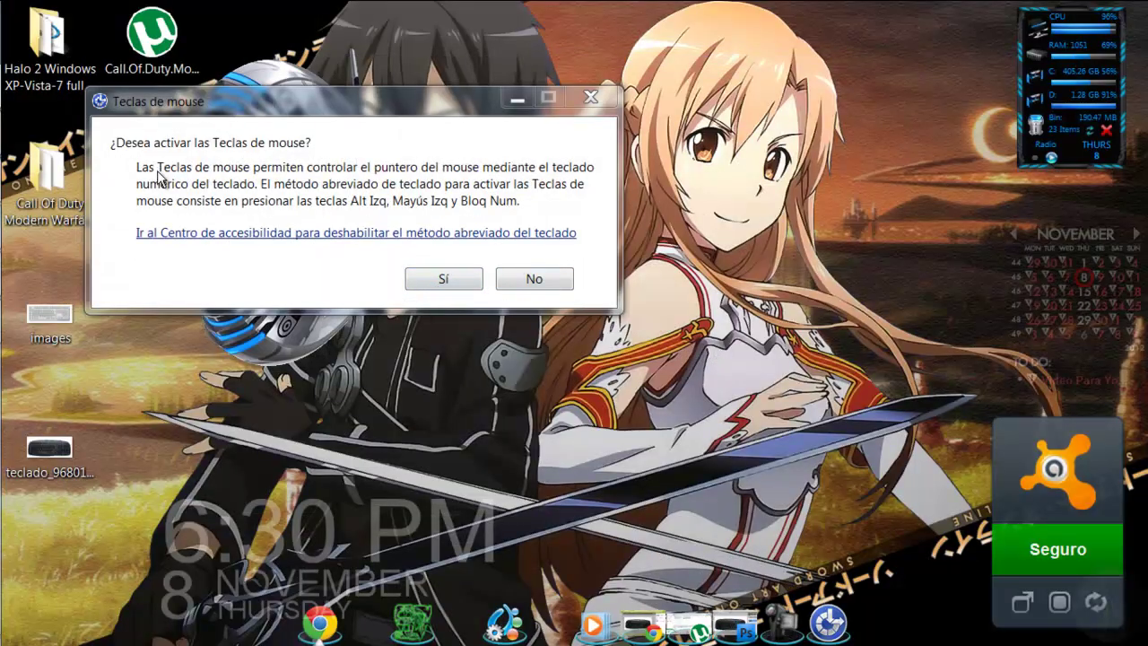
pyautogui.click(445, 280)
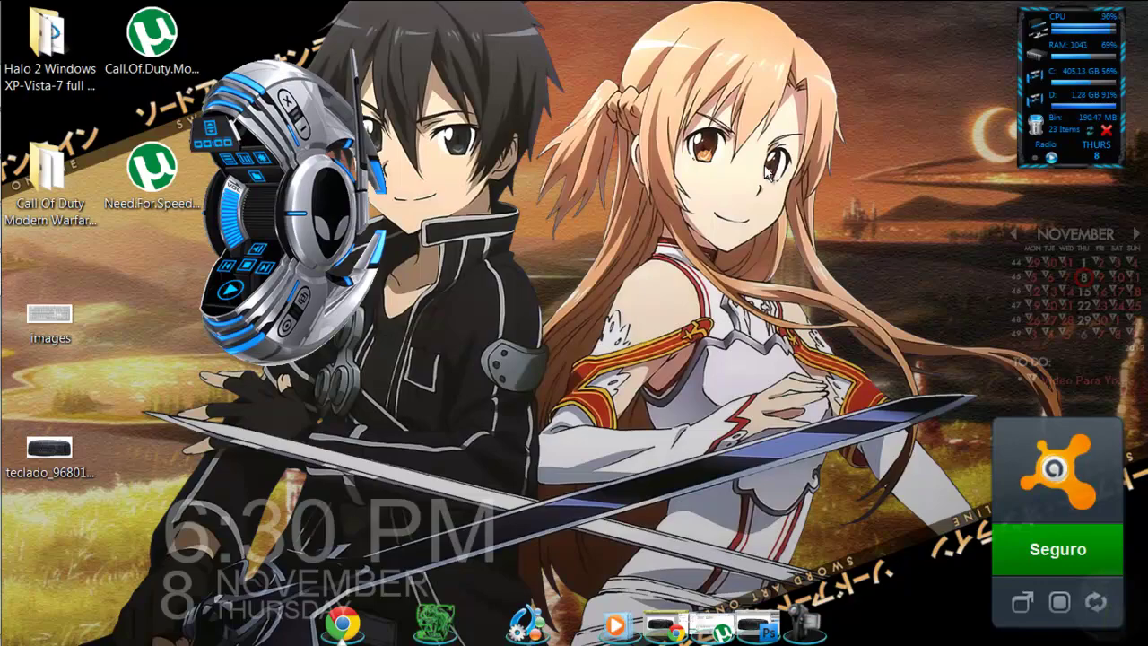
# Switch back to the keyboard picture in Photoshop, invoke the Teclas de mouse shortcut there, and accept the activation
pyautogui.moveTo(13, 274)
pyautogui.click(29, 230)
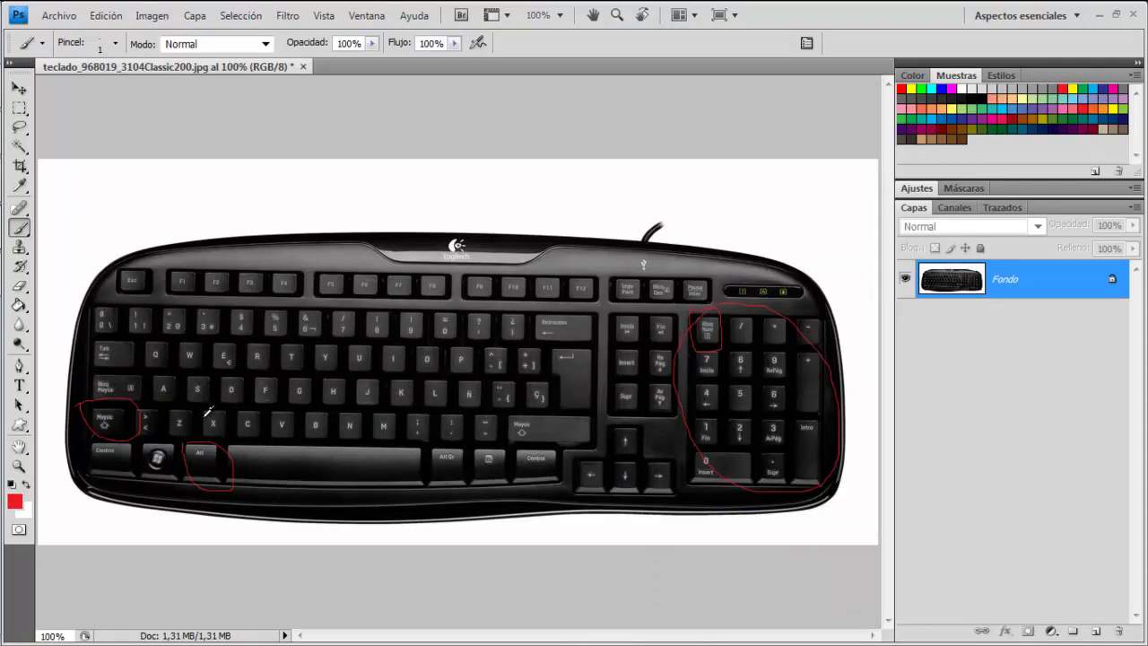
pyautogui.press('alt+shift+Num_Lock')
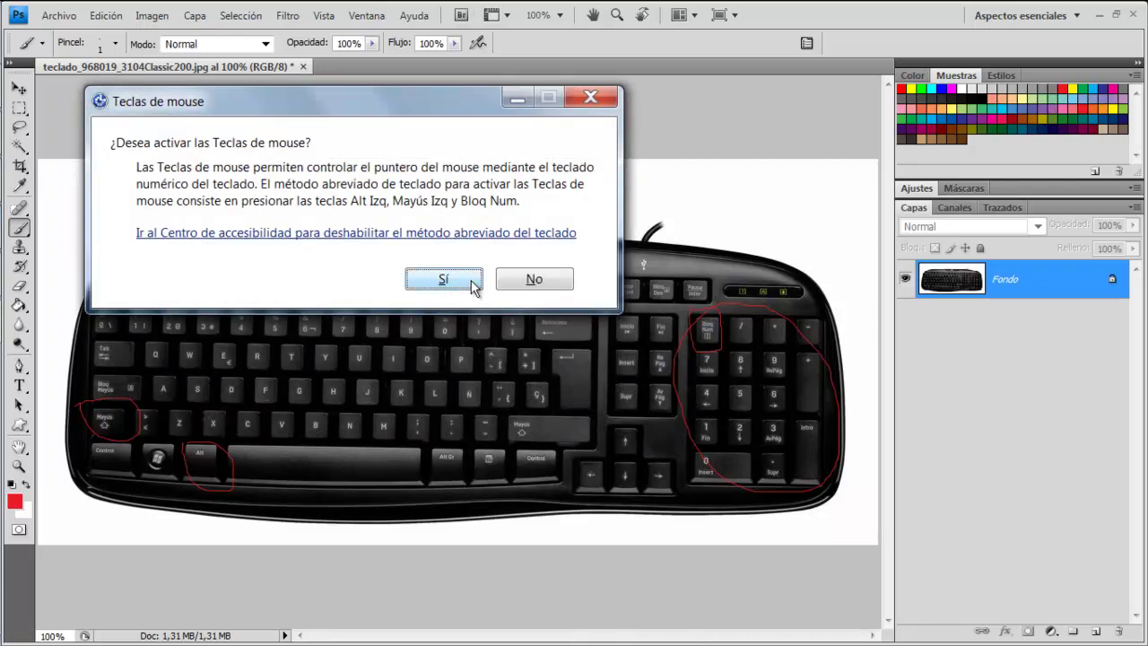
pyautogui.click(411, 289)
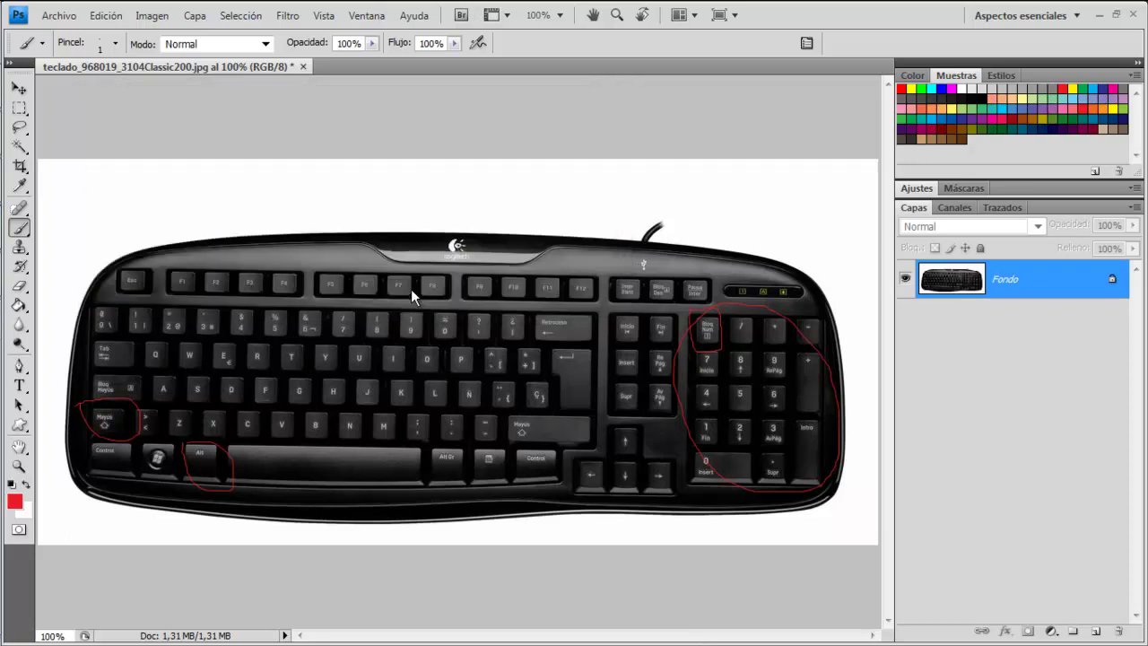